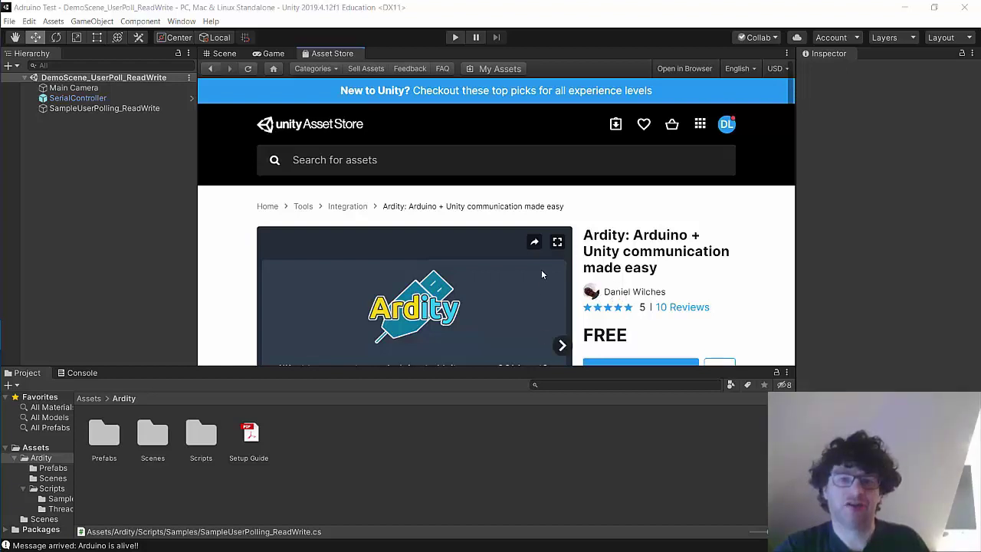
Step: Scroll the Ardity page down to the Arduino sample code using Serial.begin(9600)
scroll(541, 267, down, 2)
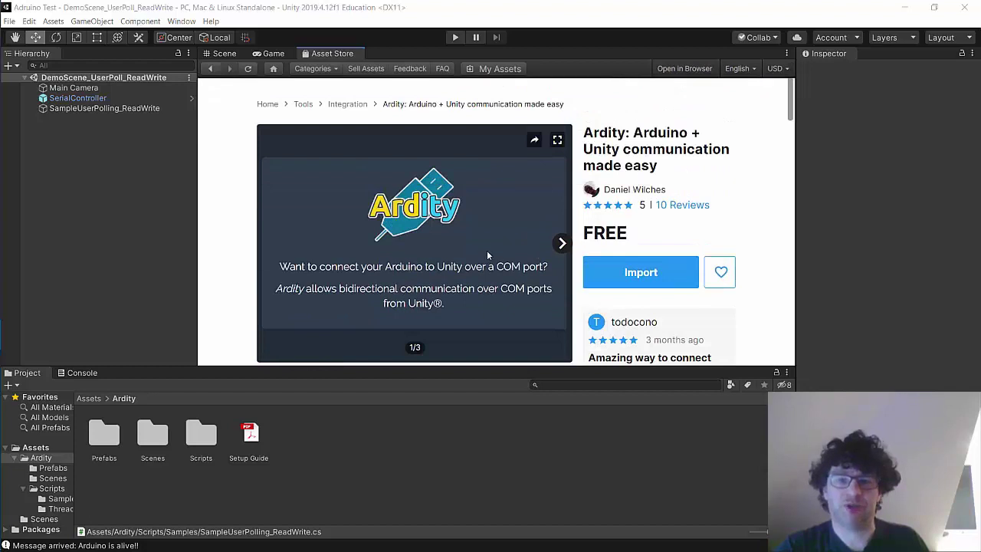
scroll(379, 246, up, 2)
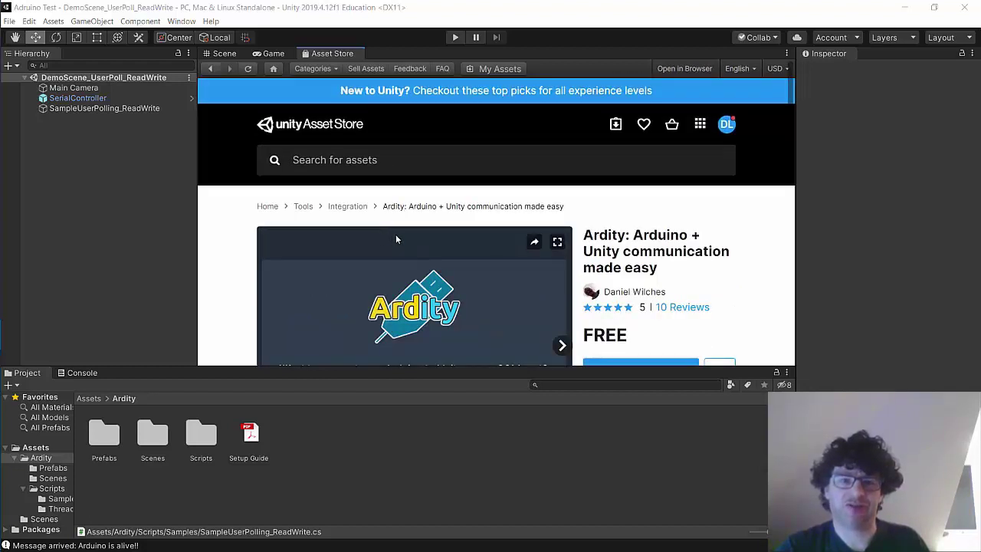
scroll(396, 239, down, 1)
scroll(396, 239, down, 5)
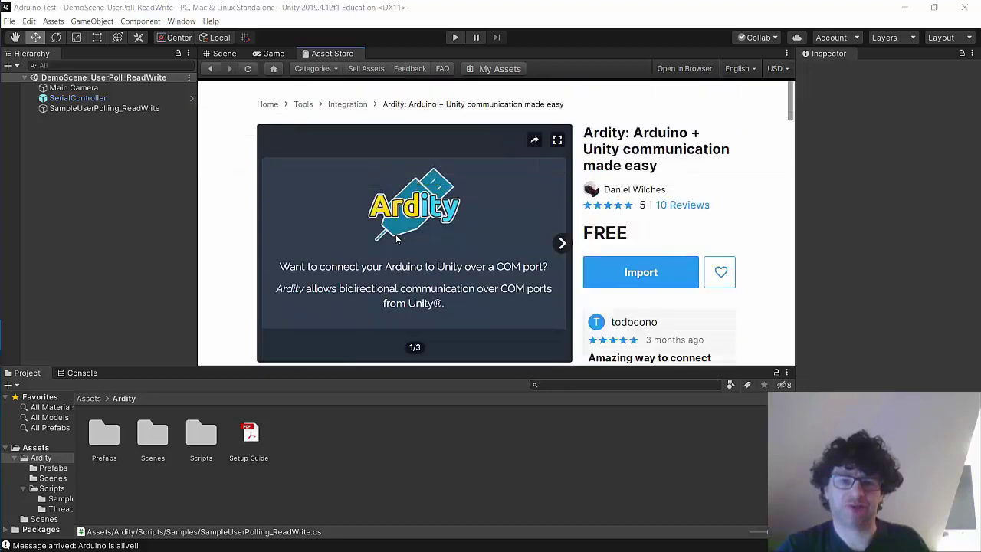
scroll(396, 239, down, 5)
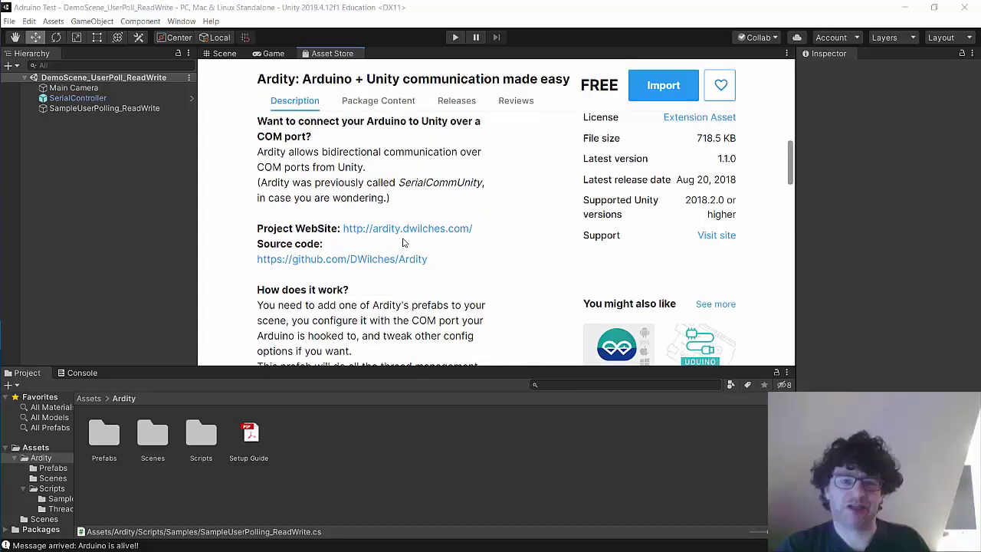
scroll(381, 233, up, 1)
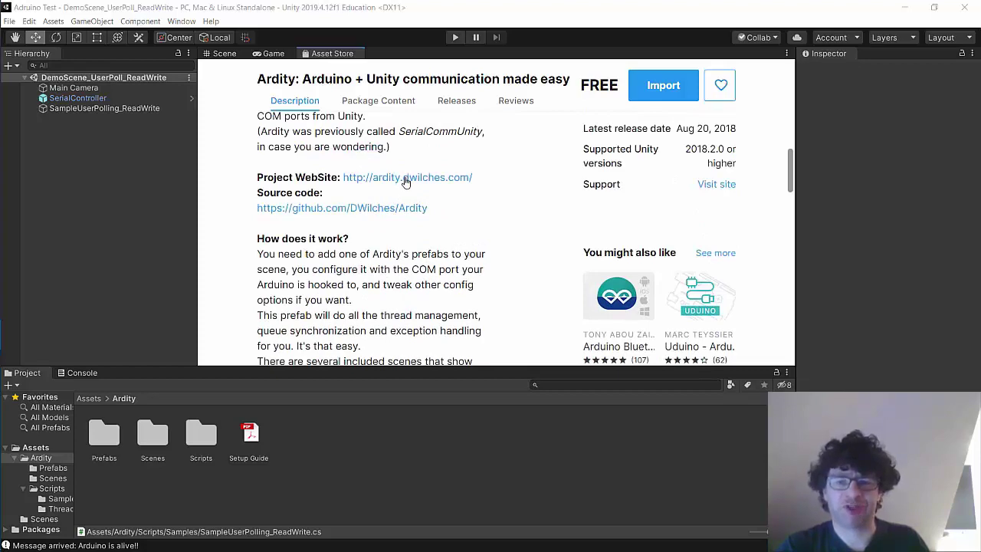
scroll(571, 242, down, 2)
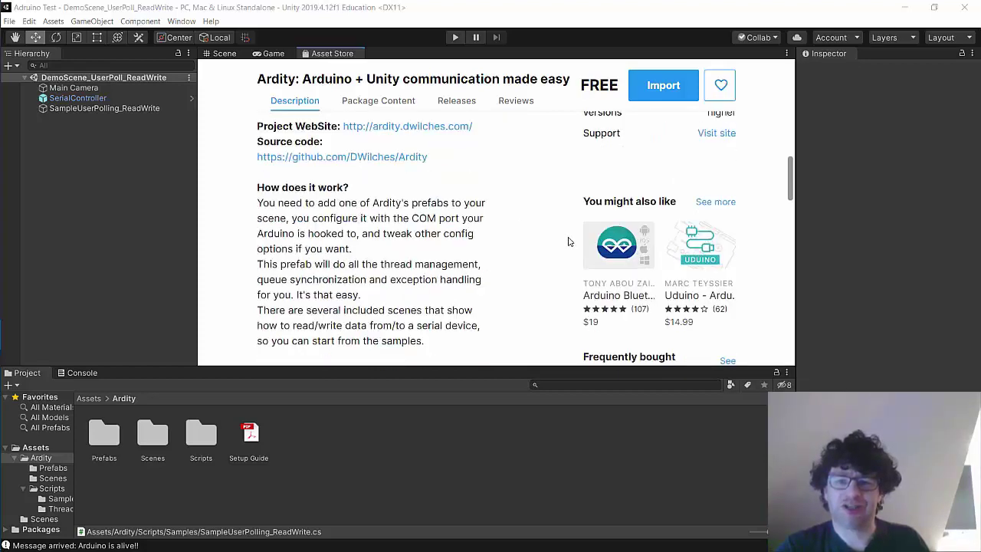
scroll(504, 262, down, 2)
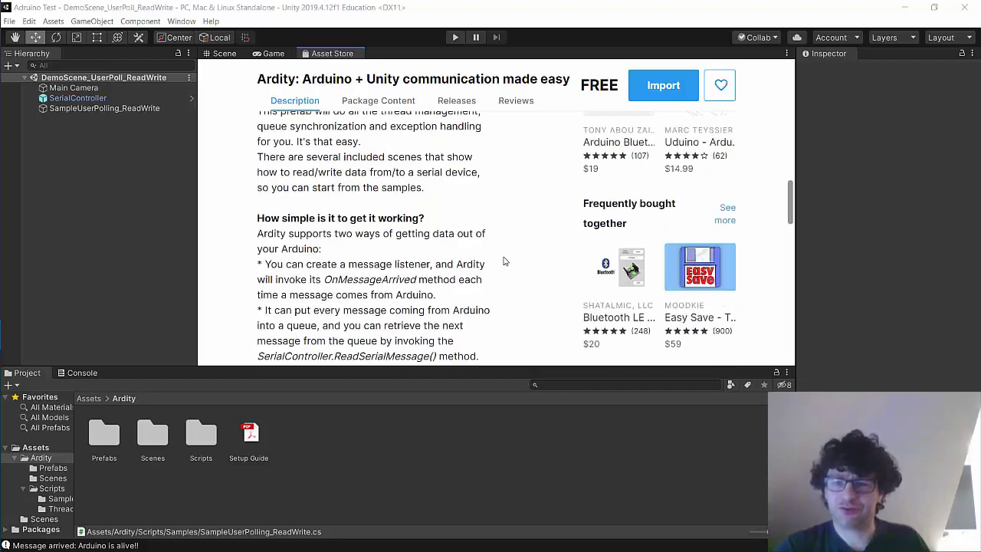
scroll(503, 261, down, 2)
scroll(501, 257, up, 4)
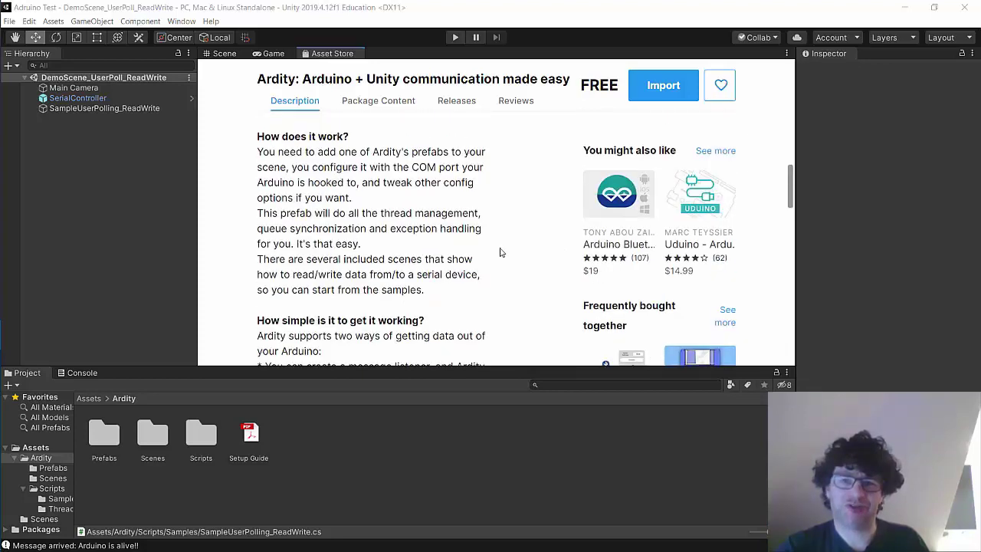
scroll(500, 252, up, 5)
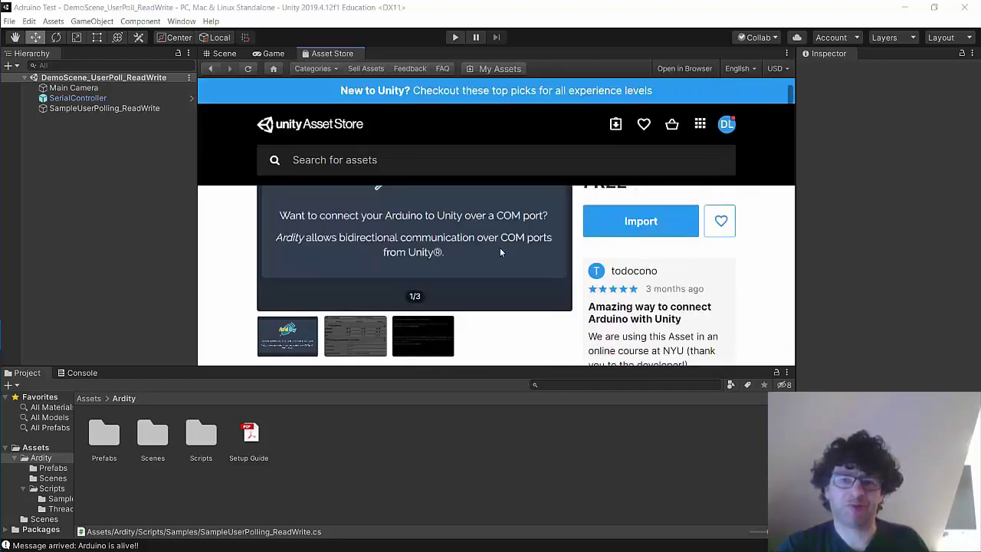
scroll(537, 269, up, 3)
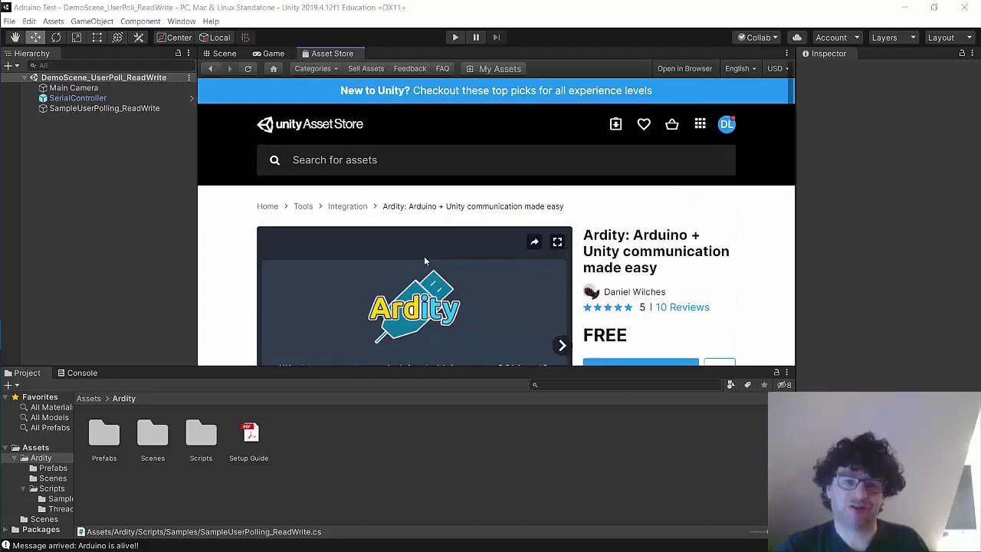
scroll(423, 260, down, 1)
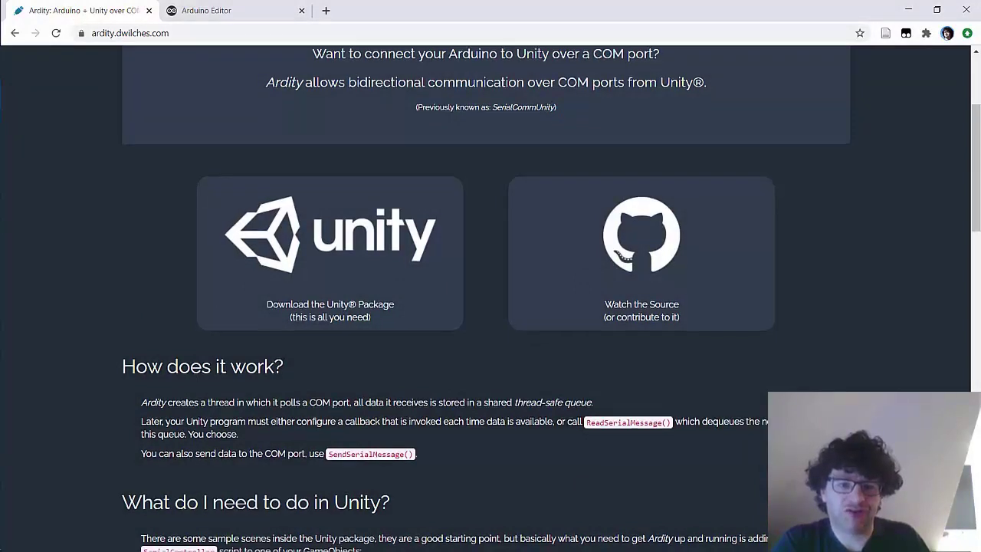
scroll(282, 368, down, 4)
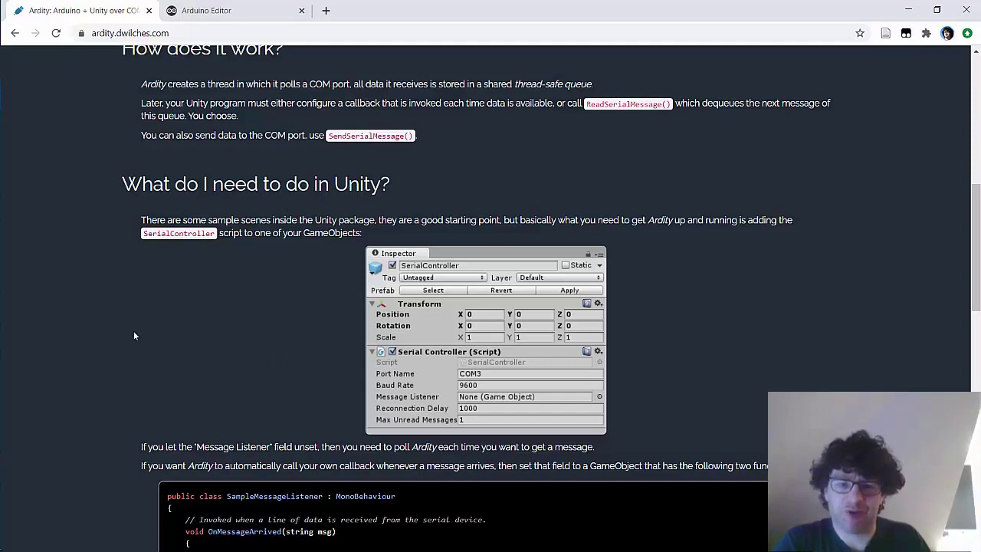
scroll(134, 335, down, 3)
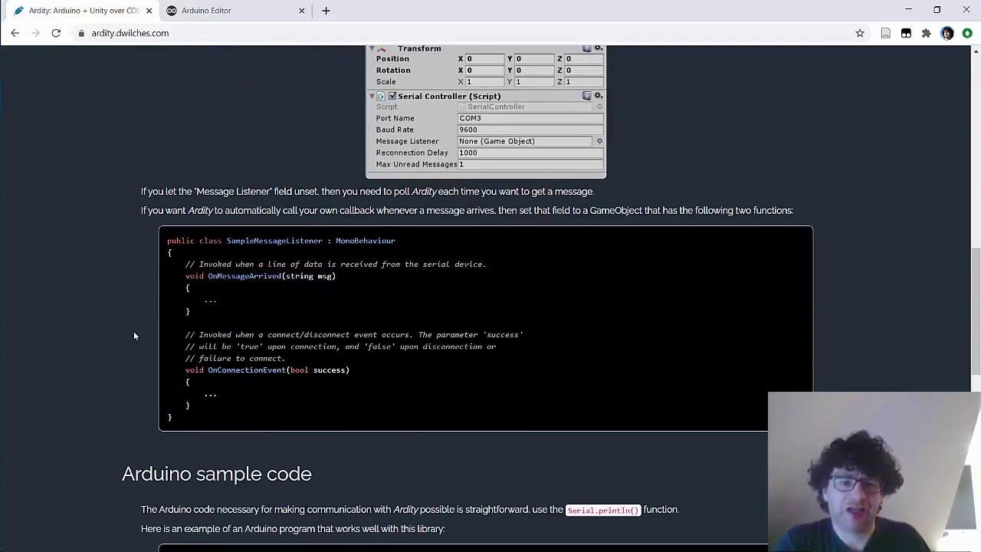
scroll(210, 331, down, 5)
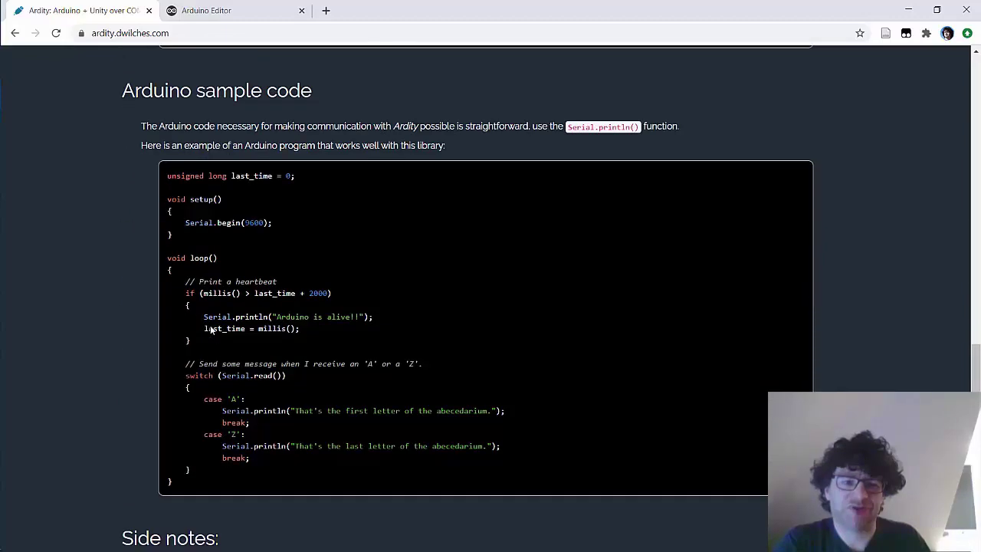
scroll(491, 306, down, 3)
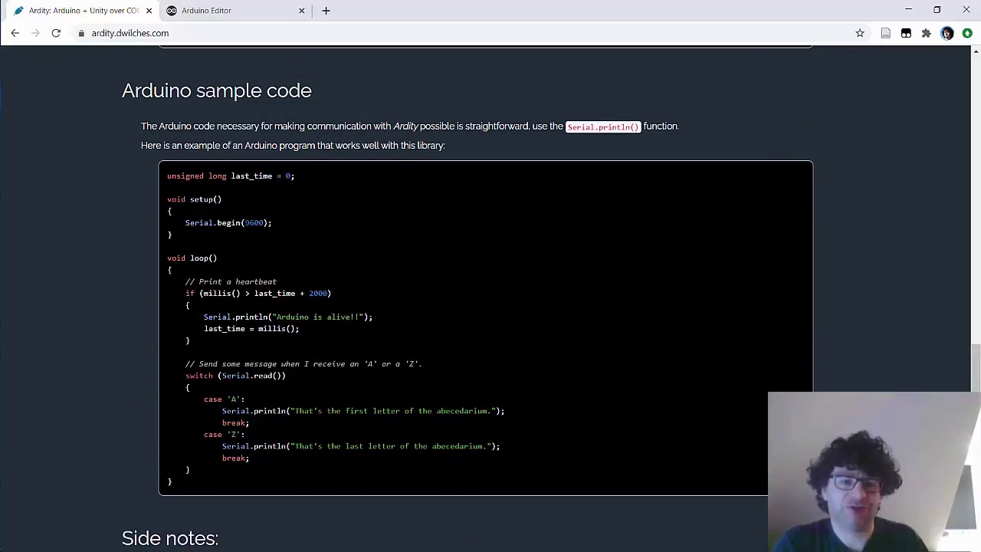
Step: Switch to the Arduino Editor tab showing the Ardity_Sample1 sketch
click(227, 11)
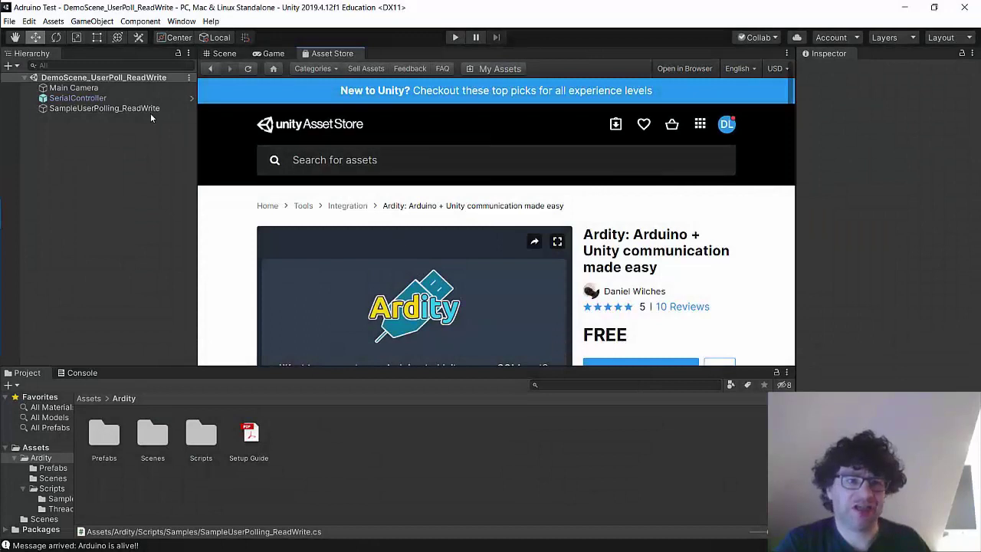
Step: Show the Scene view, select SerialController, and pick SerialController.cs in Assets/Ardity/Scripts
click(221, 55)
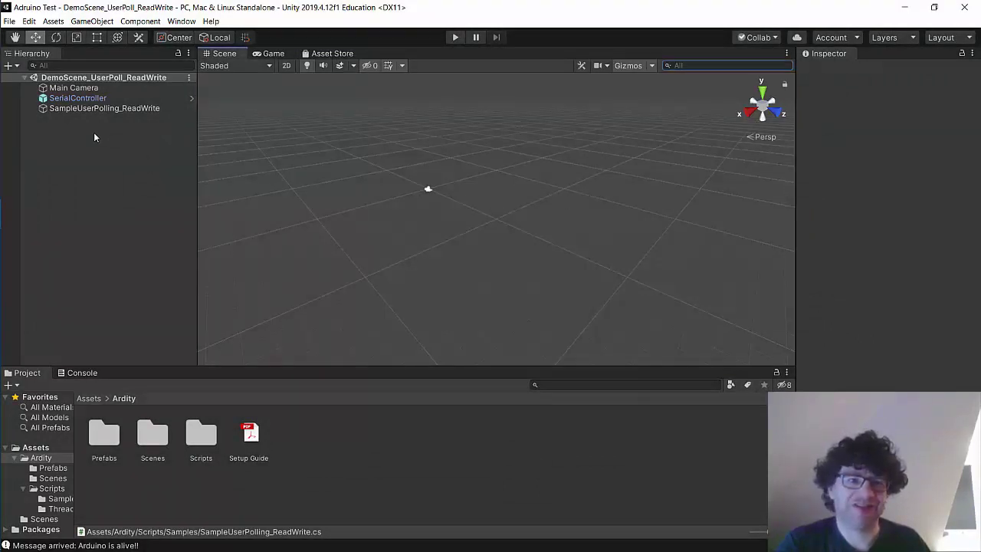
click(62, 98)
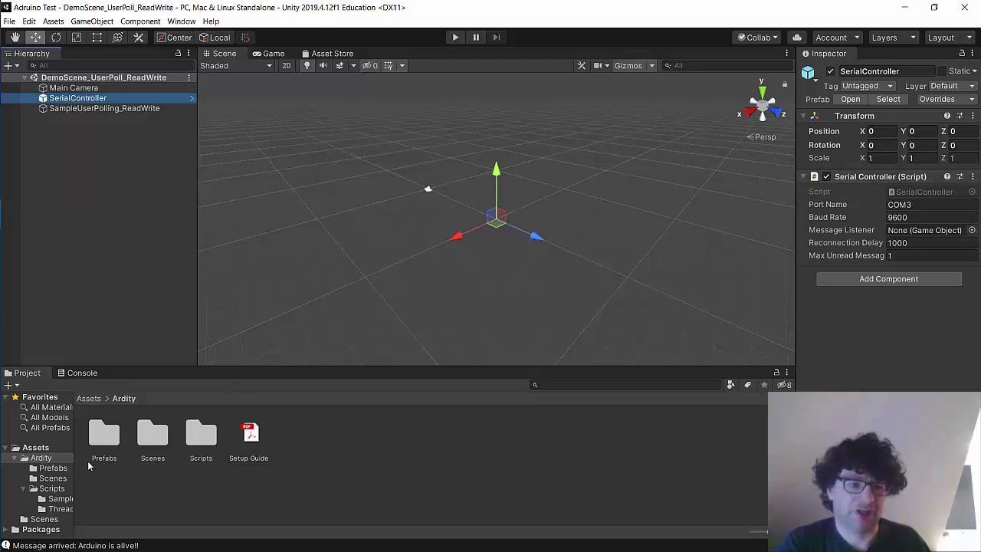
click(47, 488)
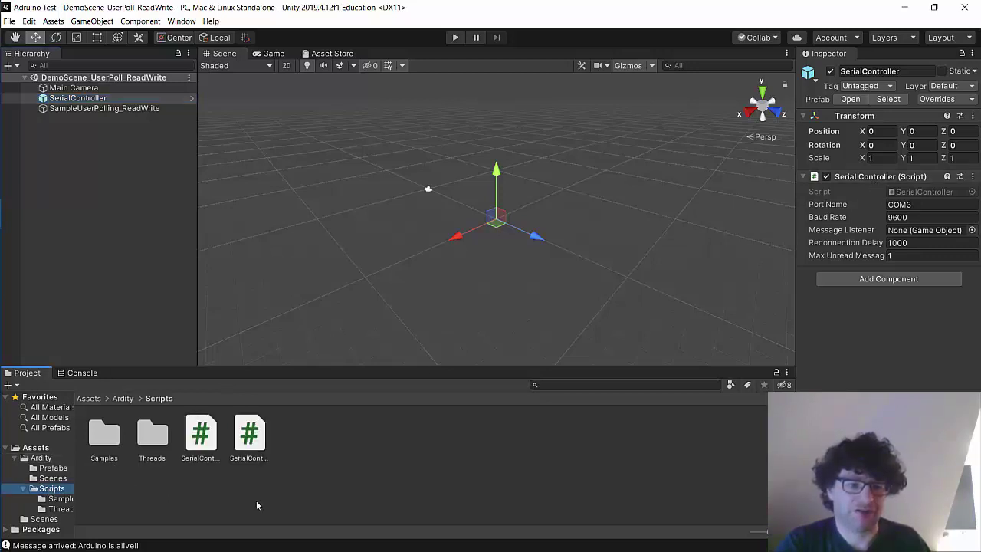
click(202, 435)
click(252, 437)
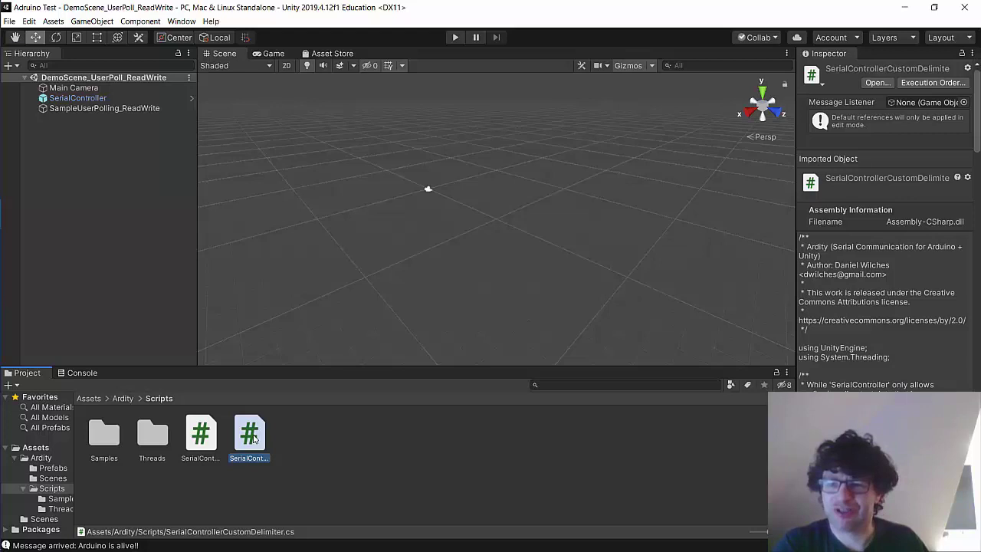
click(205, 440)
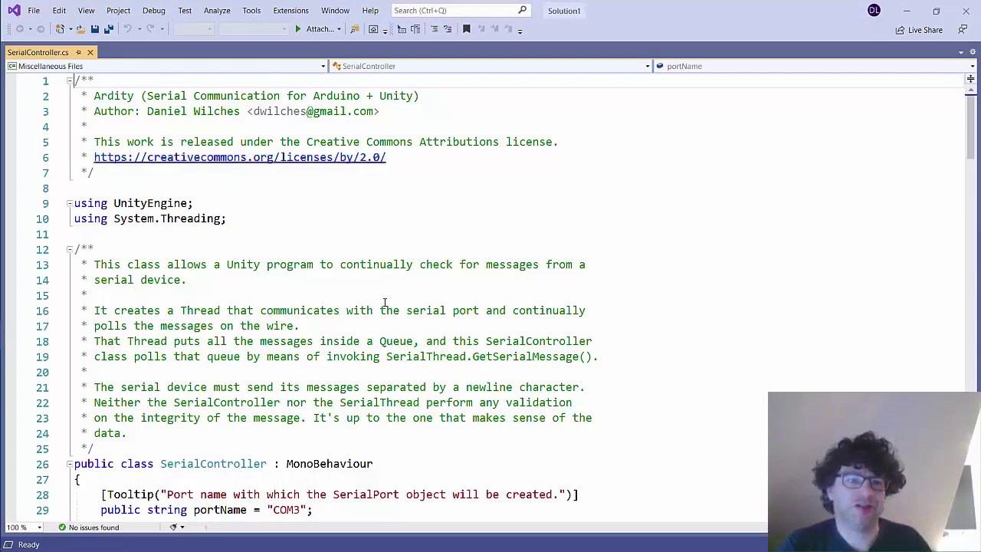
Step: Read through SerialController.cs, then open the Samples folder and locate SampleUserPolling_ReadWrite
scroll(385, 302, down, 3)
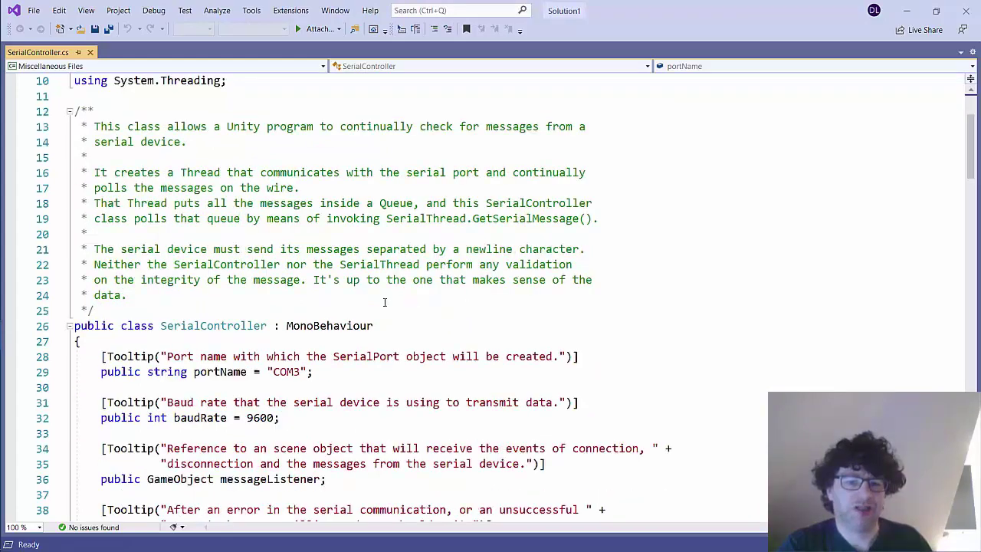
scroll(384, 302, down, 2)
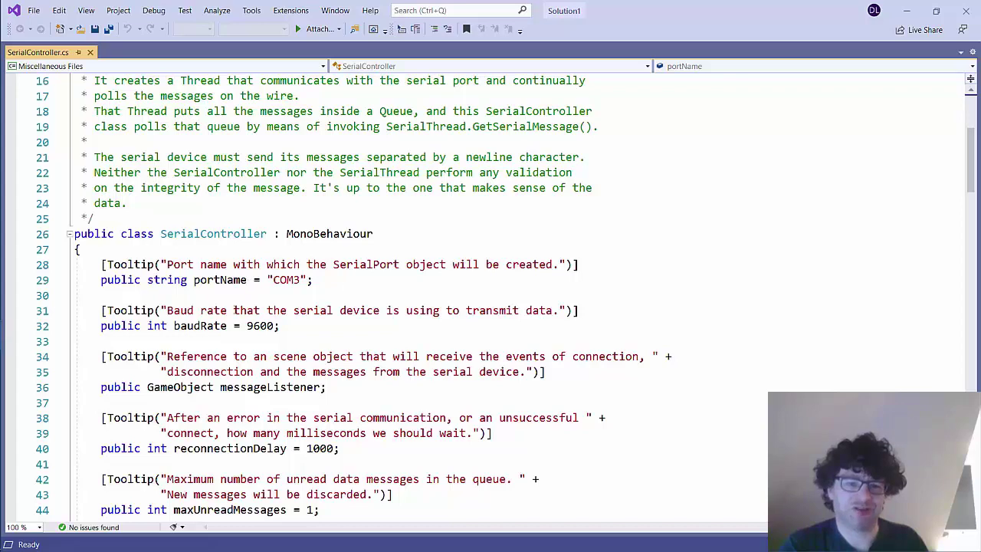
scroll(197, 353, down, 2)
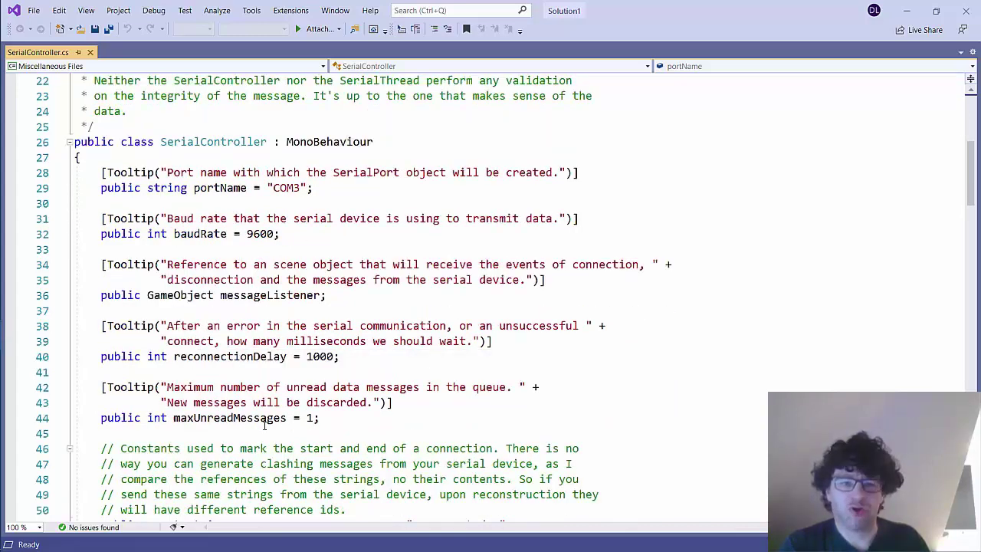
scroll(192, 368, down, 8)
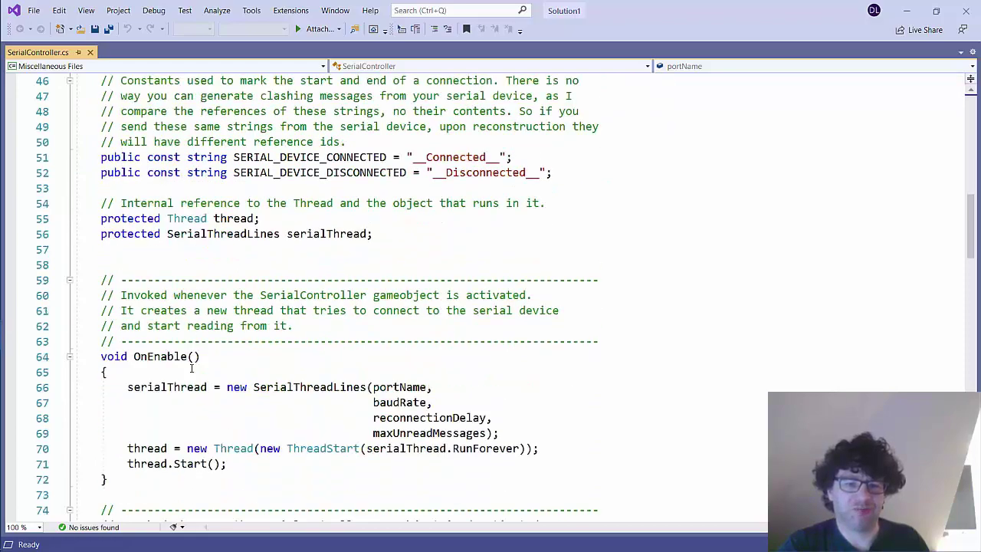
scroll(191, 368, down, 5)
scroll(190, 371, down, 20)
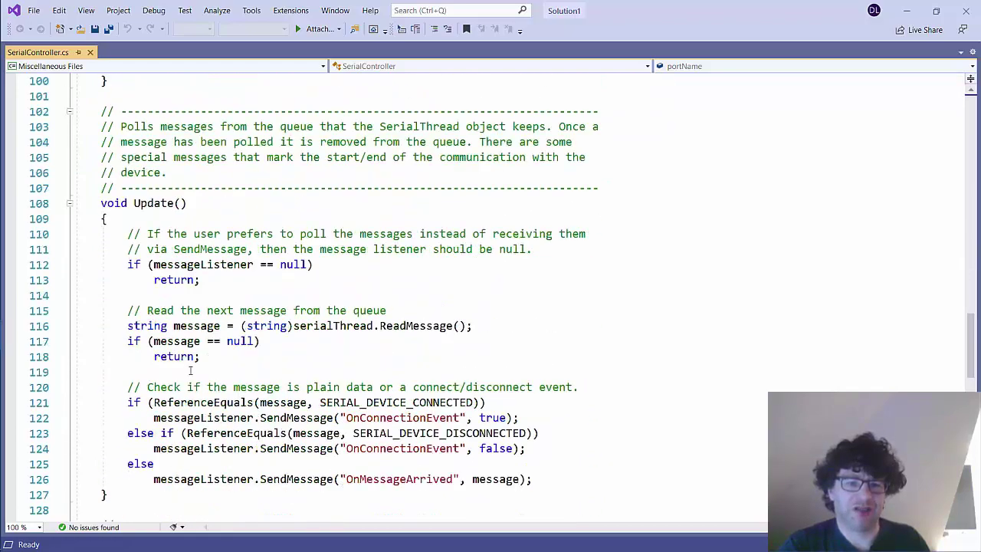
scroll(191, 371, down, 4)
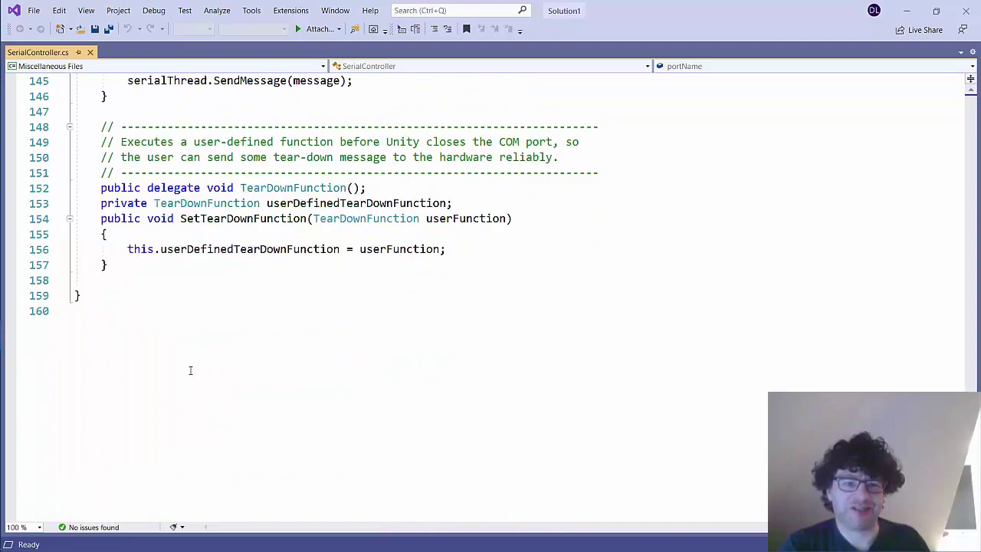
scroll(190, 371, up, 20)
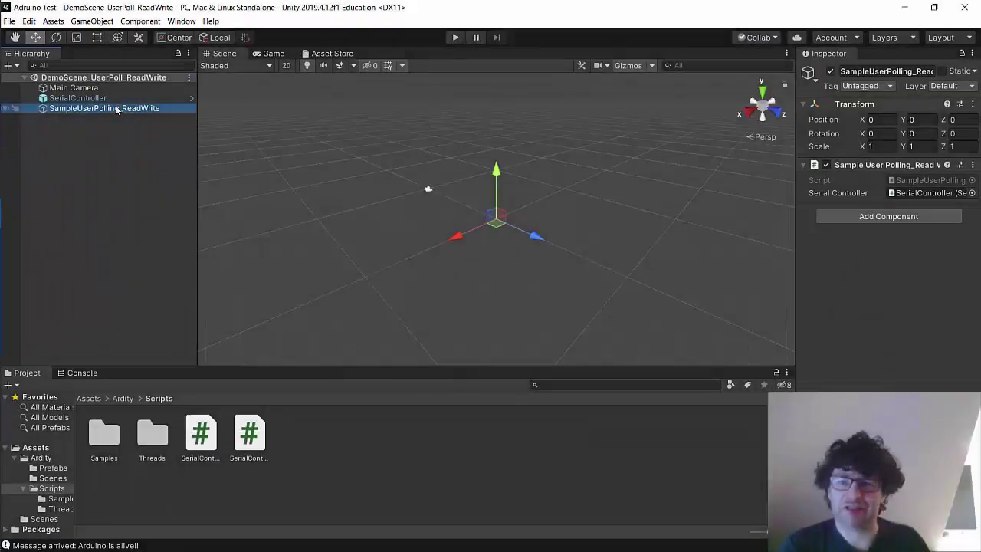
double_click(105, 435)
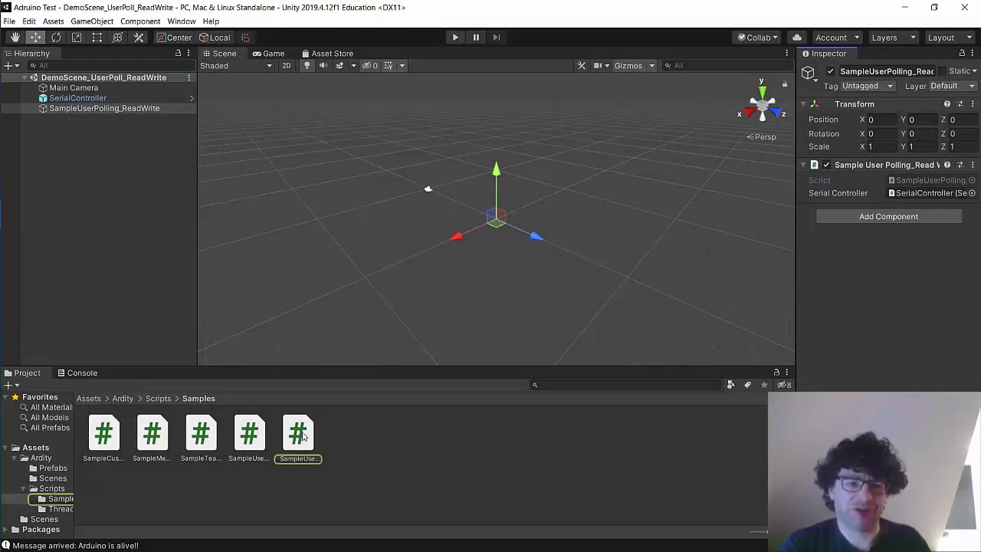
click(919, 181)
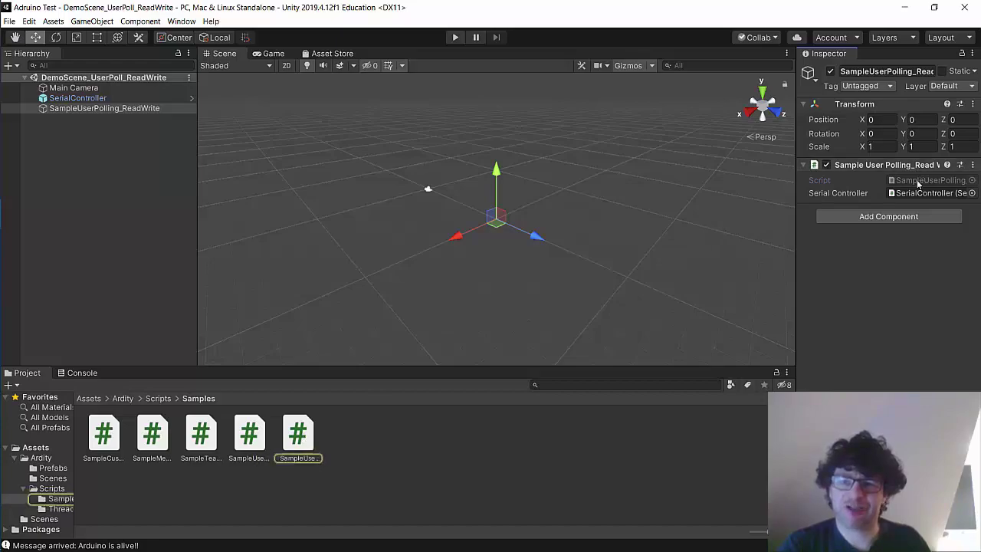
Step: Open SampleUserPolling_ReadWrite.cs in Visual Studio and read through its Start and Update code
double_click(919, 181)
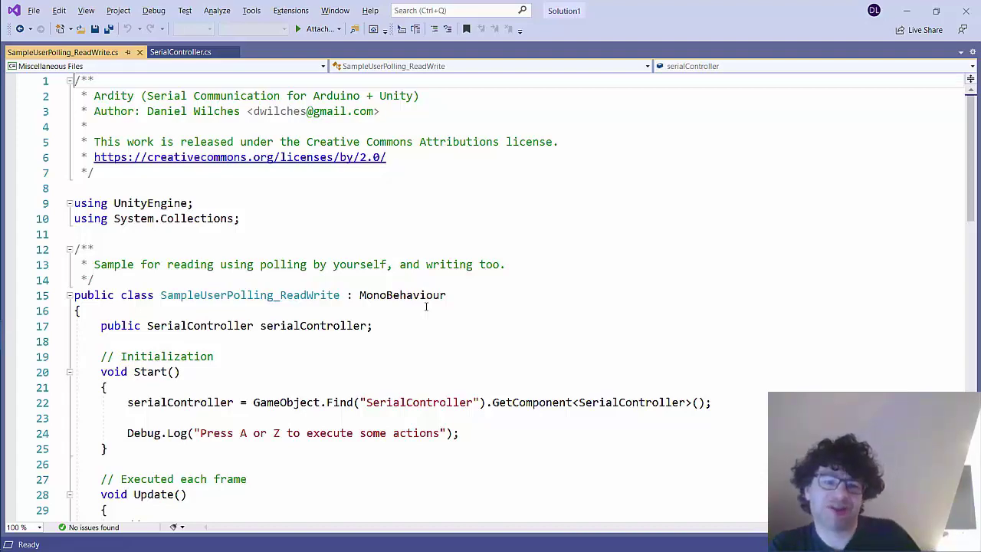
scroll(346, 362, down, 2)
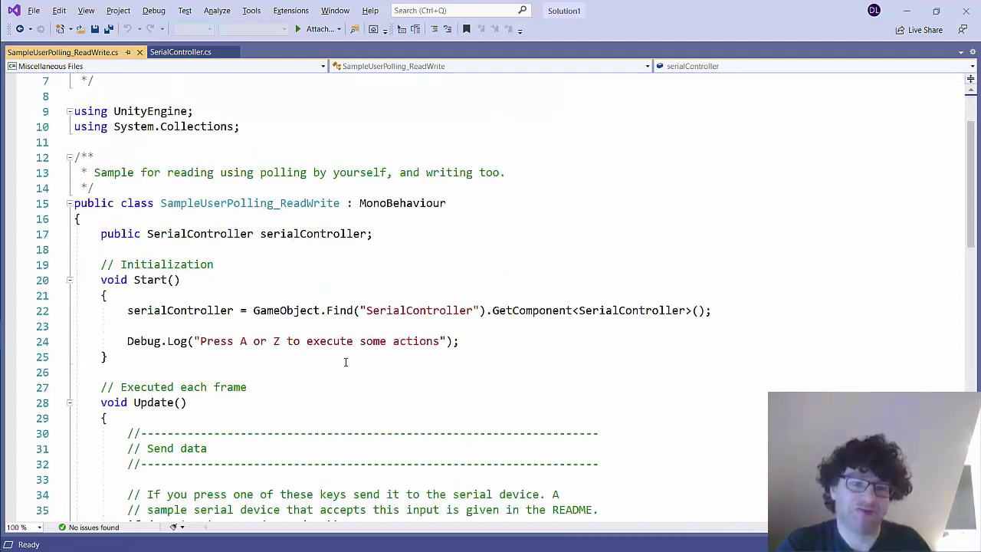
scroll(346, 362, down, 2)
scroll(346, 362, down, 2)
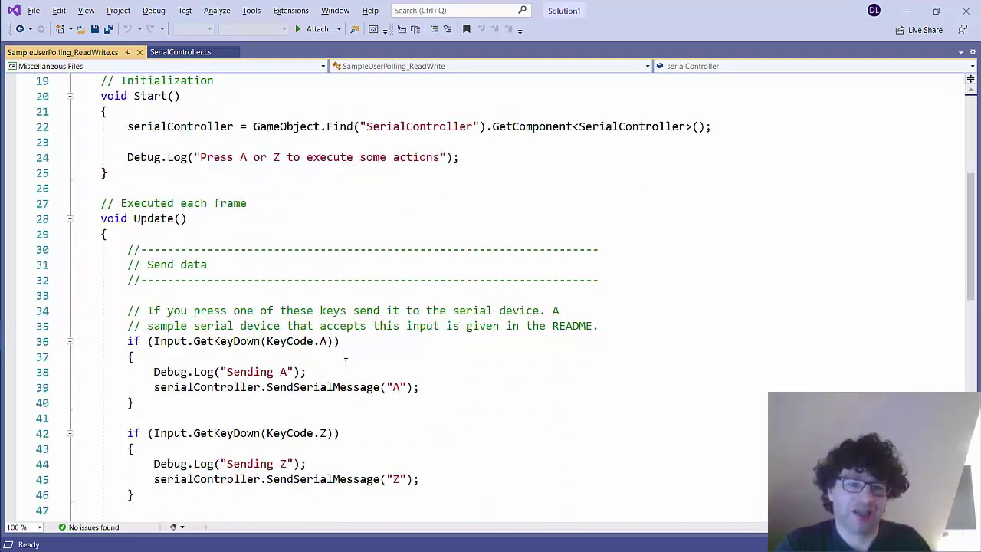
scroll(345, 361, down, 2)
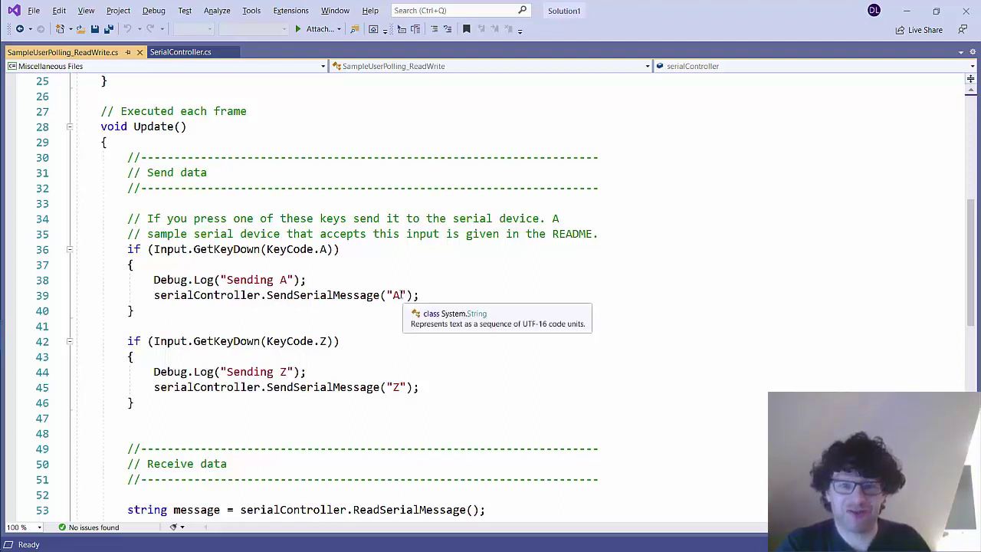
Step: Highlight the message sent for key A and the 'Message arrived' log text on line 64
drag(399, 296, 387, 295)
click(429, 314)
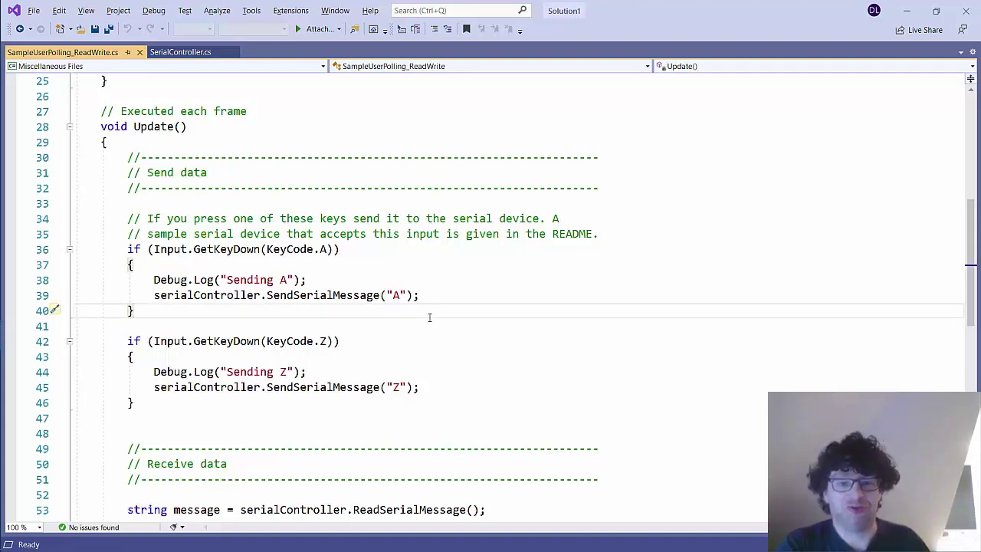
scroll(427, 330, down, 6)
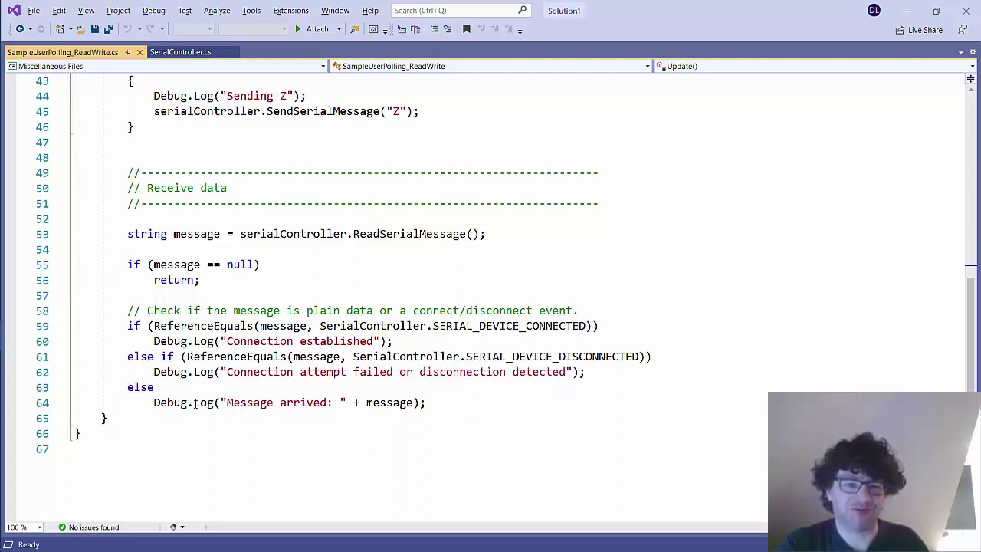
click(225, 402)
drag(225, 403, 414, 402)
Step: Highlight the Serial.println replies for 'A' and 'Z' in the Ardity_Sample1 sketch
click(535, 418)
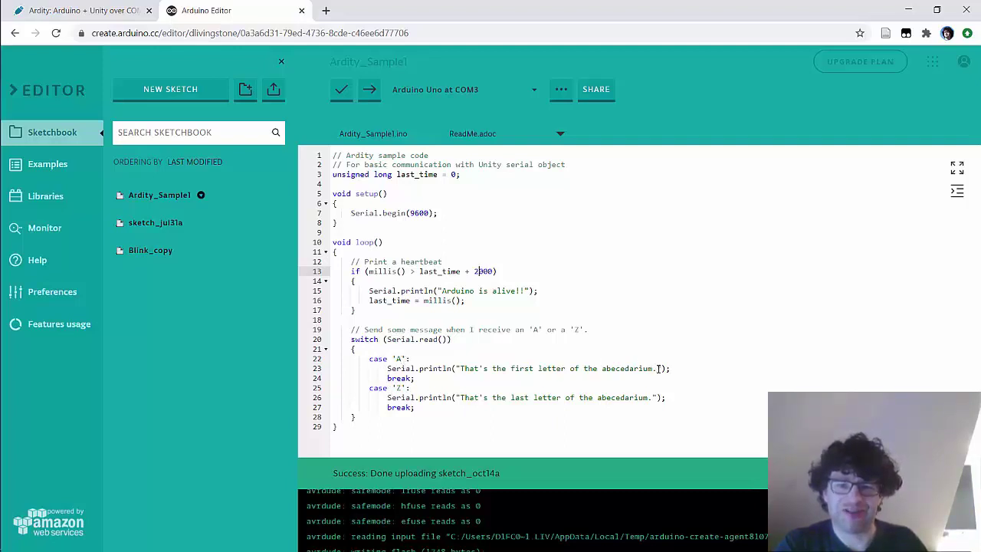
drag(654, 369, 384, 368)
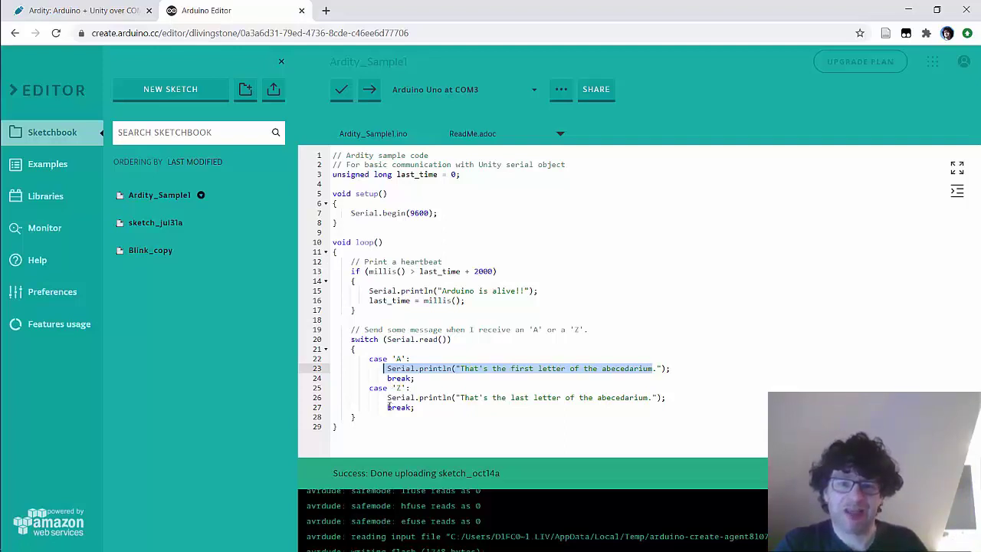
drag(387, 398, 453, 398)
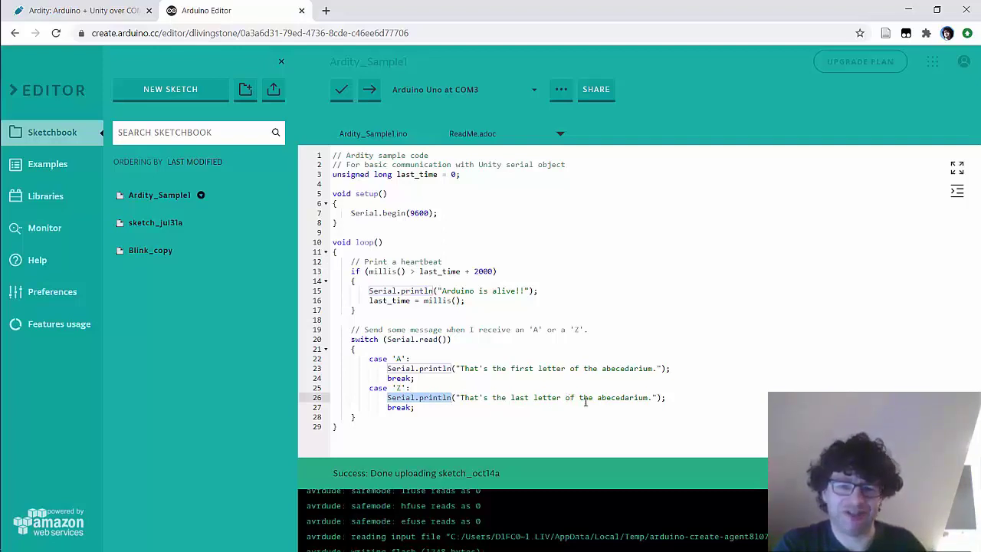
key(Down)
key(Down)
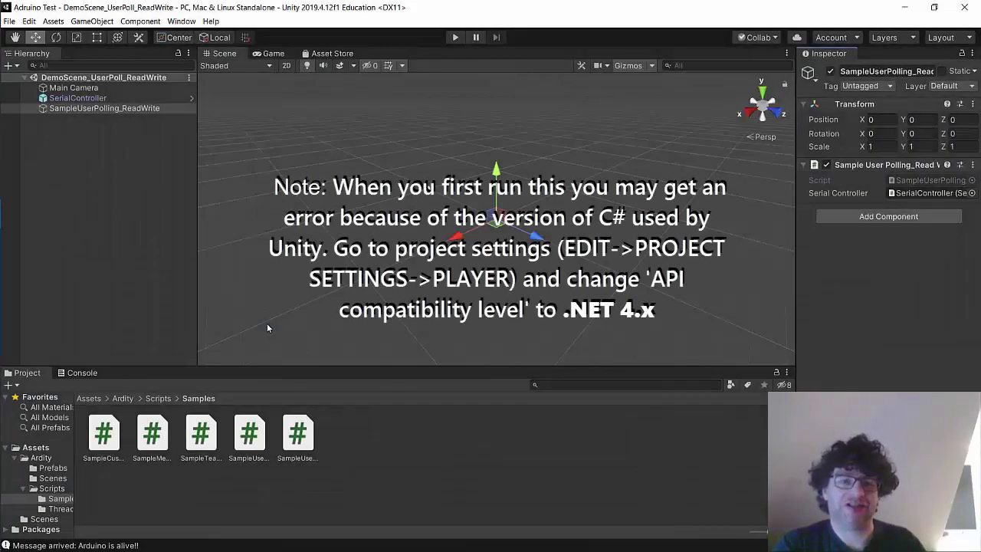
Step: Enter Play mode to run the demo scene's serial exchange
click(455, 38)
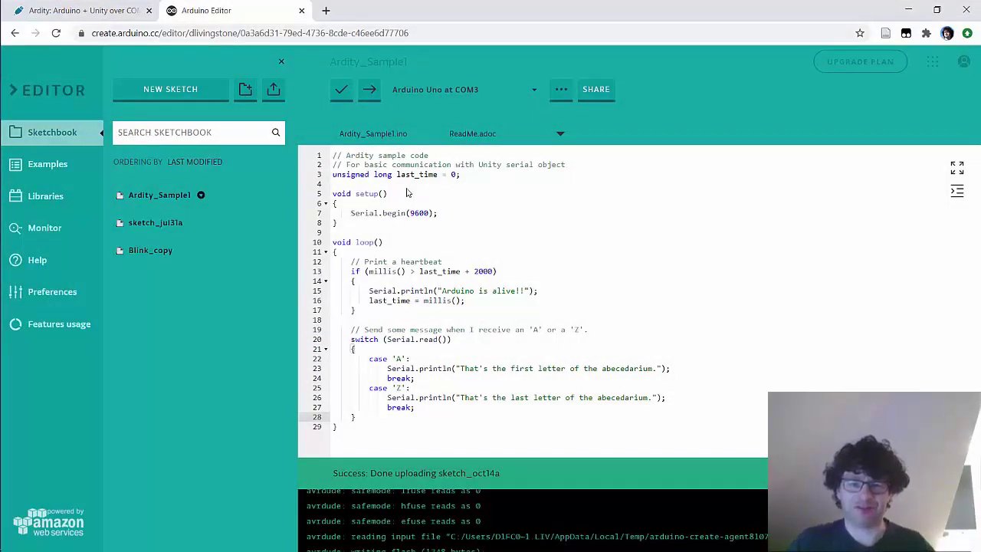
Step: Replace 'abecedarium' with 'alphabet' and 'alphebet' in the A and Z replies, then verify and upload
click(614, 368)
double_click(617, 368)
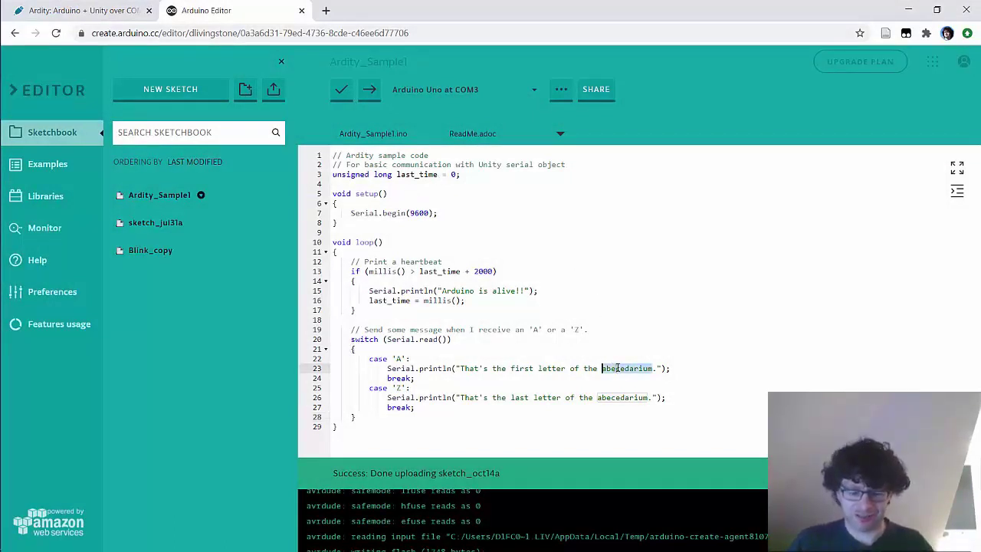
text(alphabet)
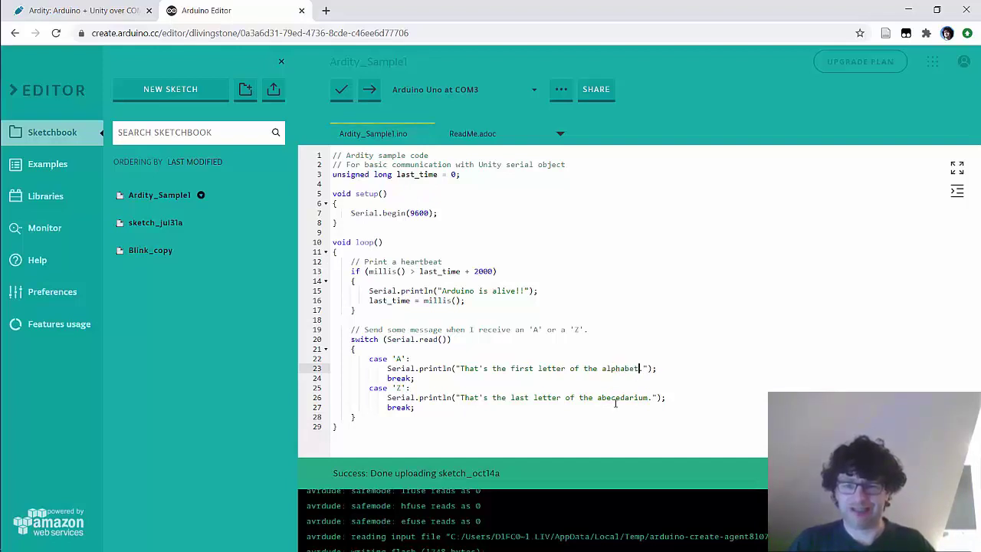
double_click(617, 398)
text(alphe)
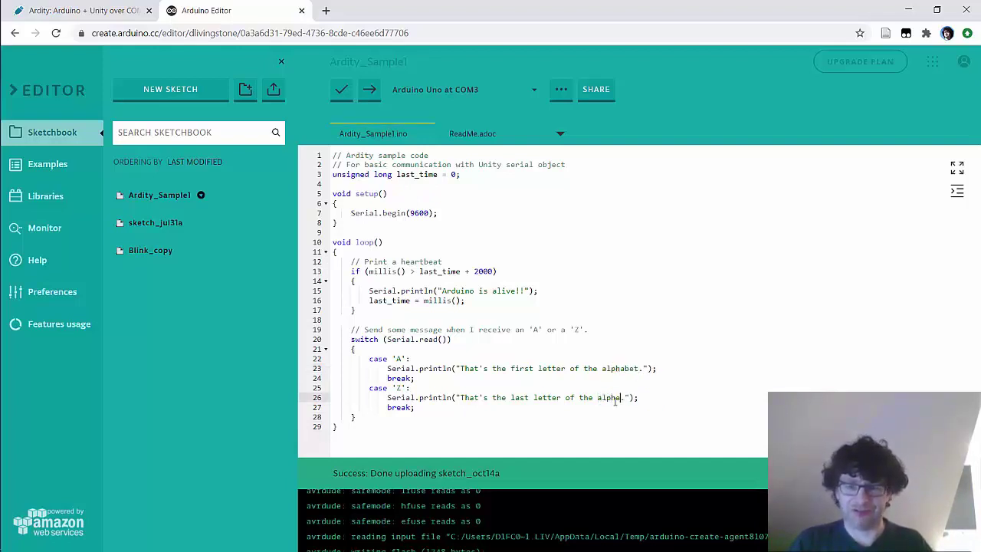
text(bet.)
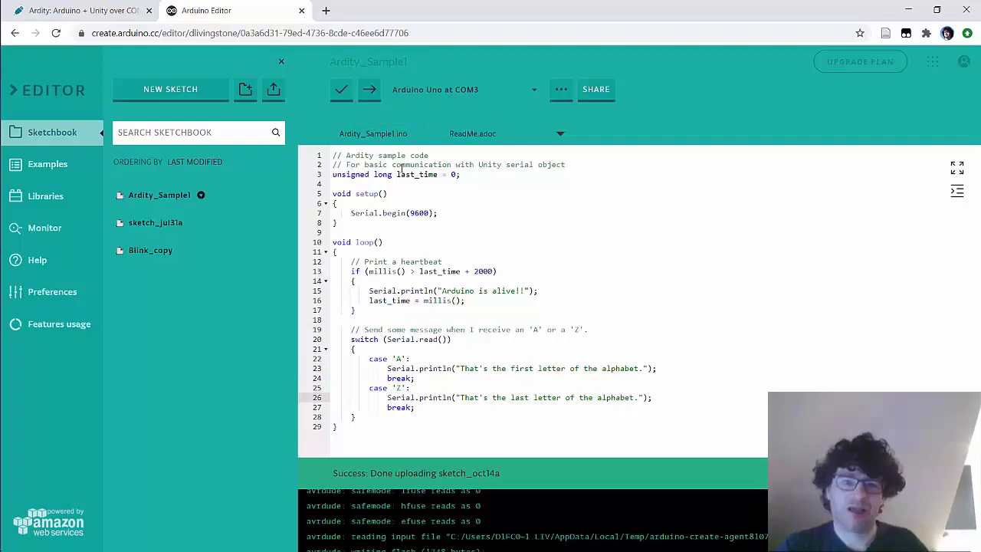
click(343, 91)
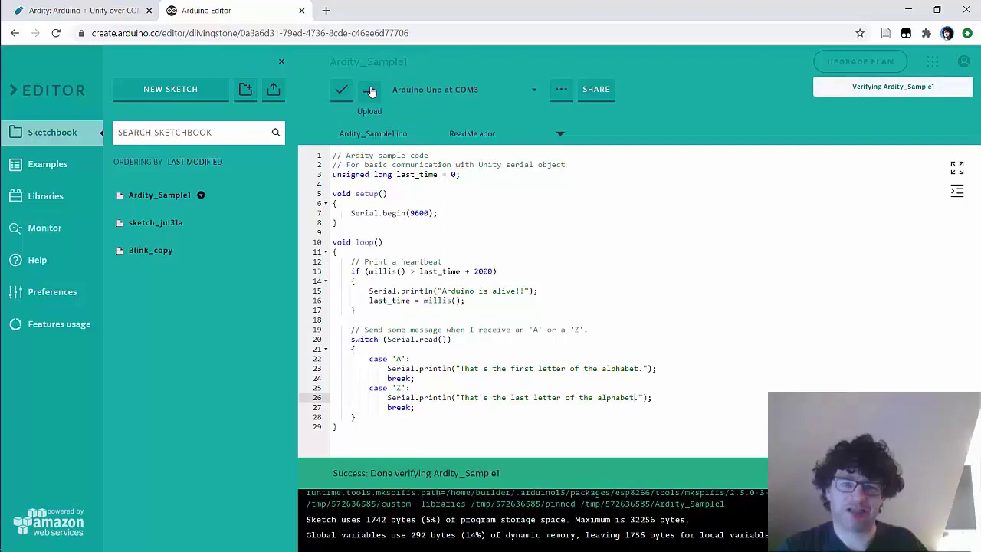
click(368, 90)
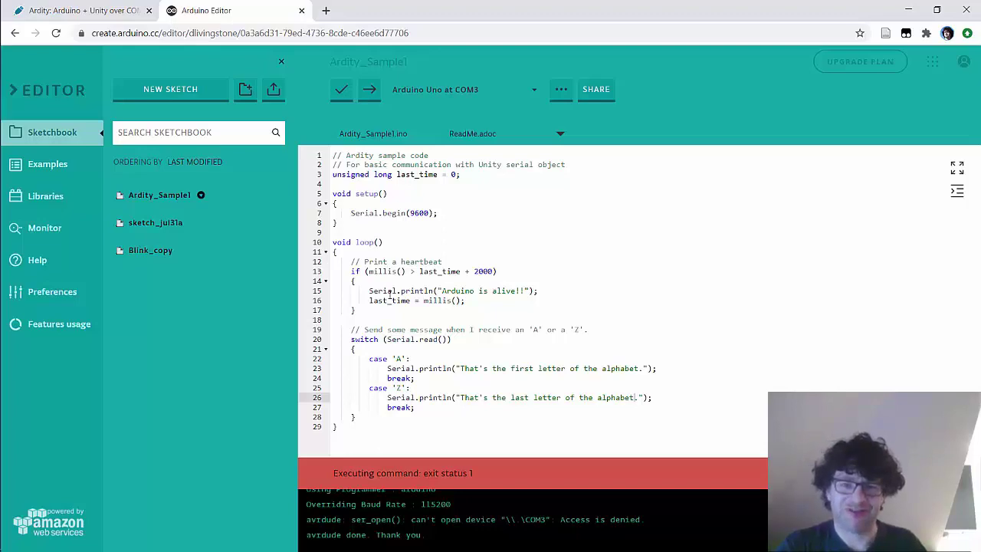
Step: Stop Unity's Play mode to free COM3, re-upload the sketch, and return to Unity
key(alt+Tab)
click(456, 37)
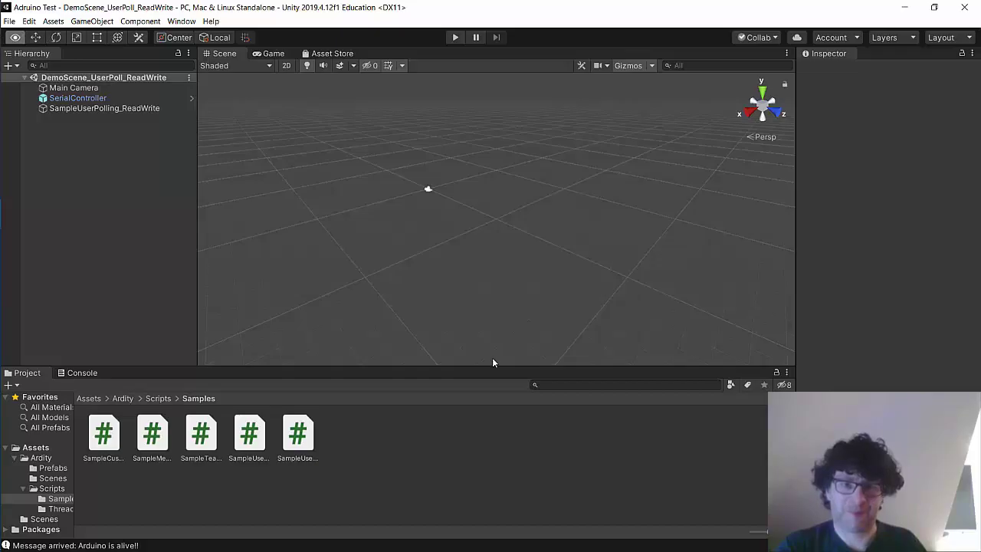
key(alt+Tab)
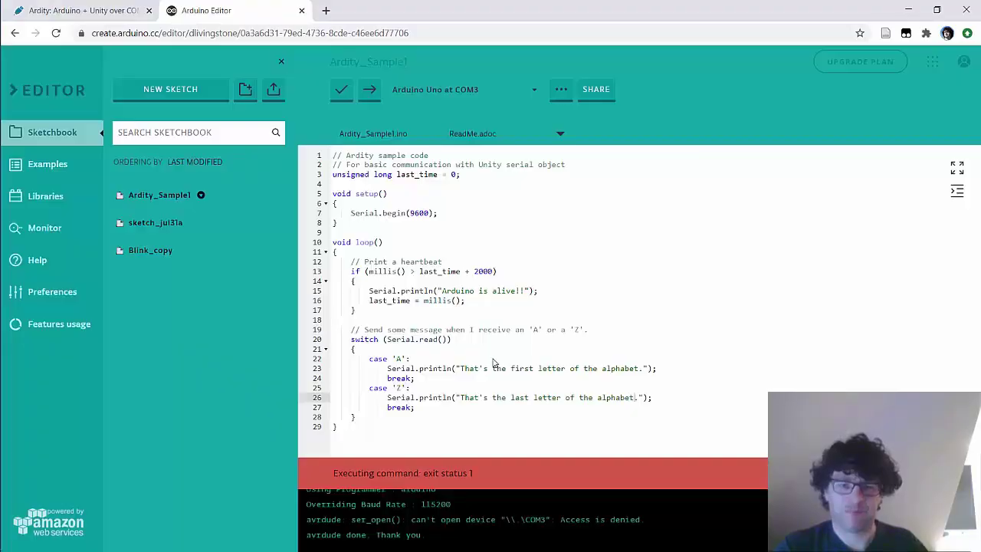
click(368, 93)
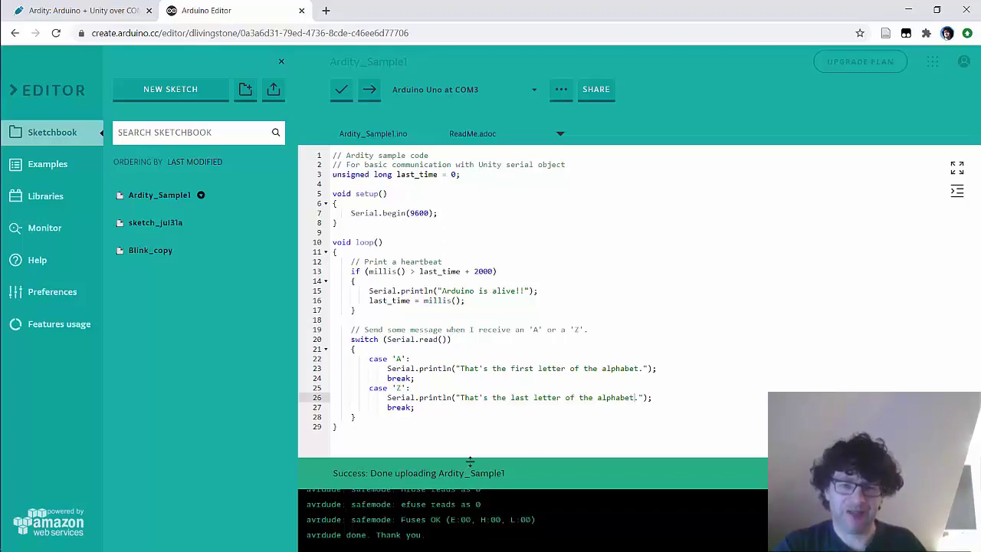
key(alt+Tab)
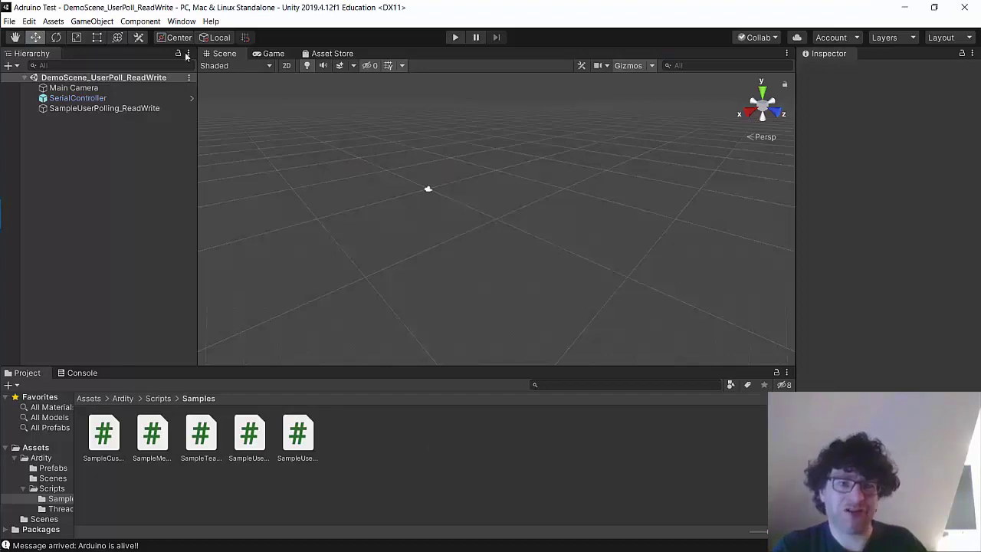
Step: Play DemoScene_UserPoll_ReadWrite again against the newly uploaded sketch
click(455, 37)
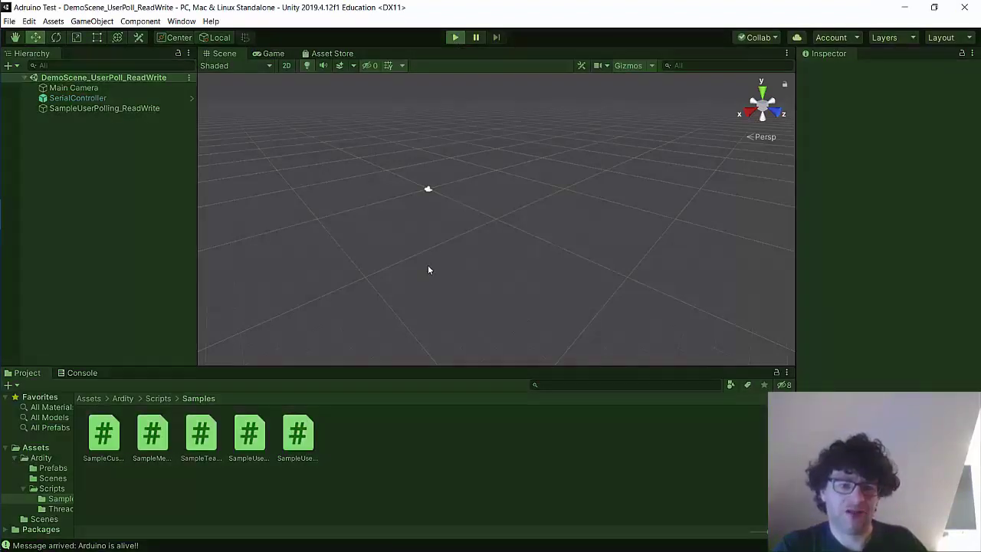